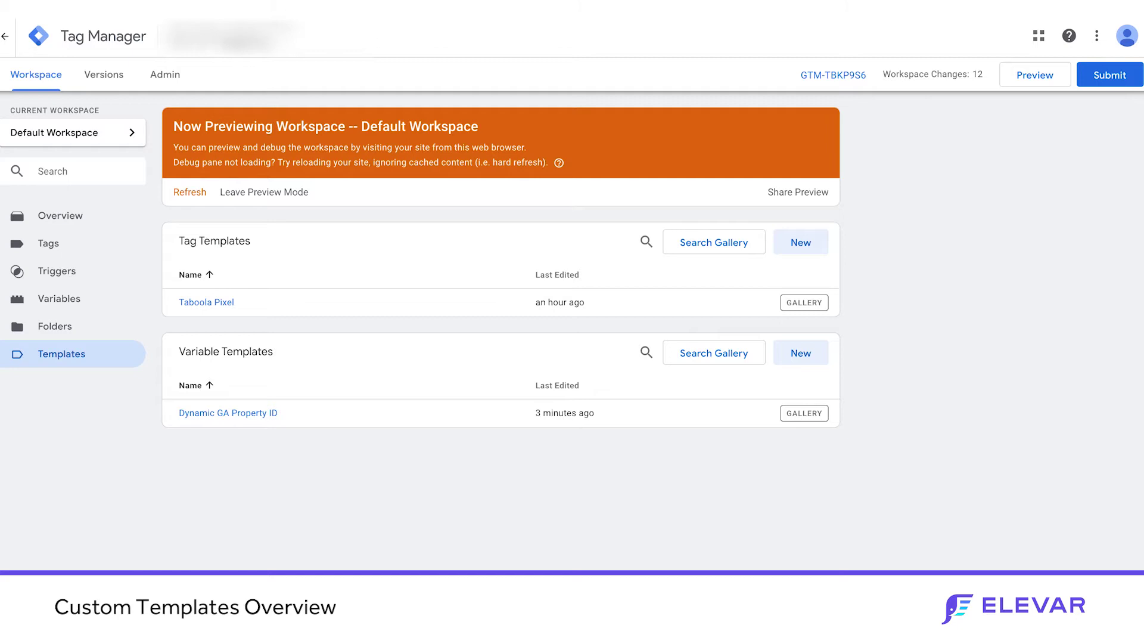
- Open the community gallery for tag templates and browse the available templates as far as the Facebook Pixel entry
{"action": "left_click", "coordinate": [705, 253]}
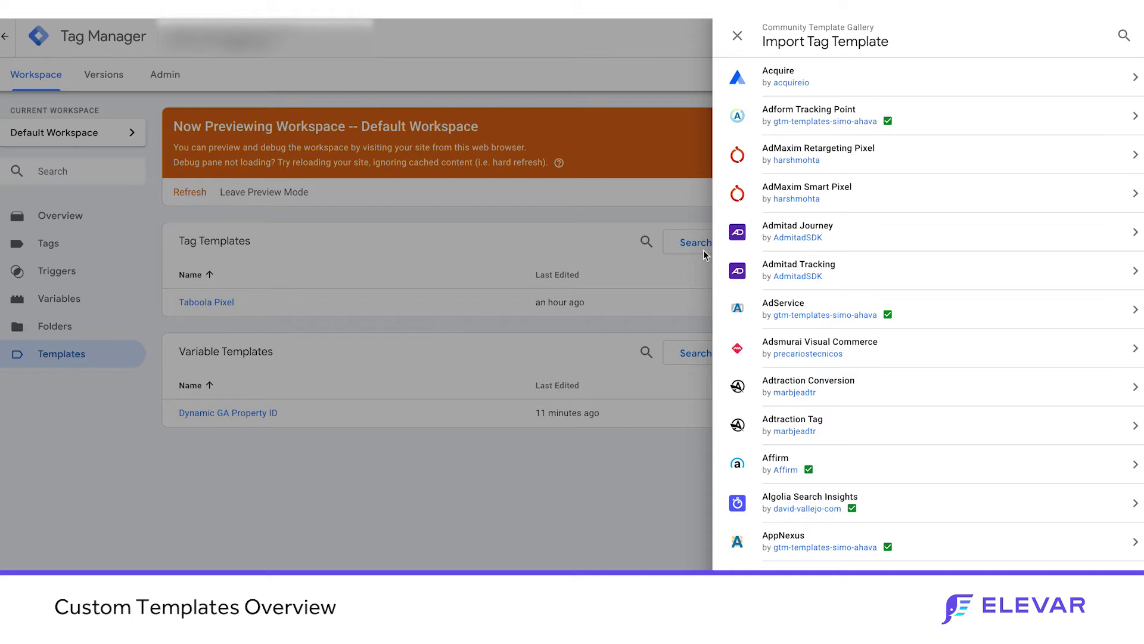
{"action": "scroll", "coordinate": [892, 216], "scroll_direction": "down", "scroll_amount": 1}
{"action": "scroll", "coordinate": [892, 216], "scroll_direction": "up", "scroll_amount": 1}
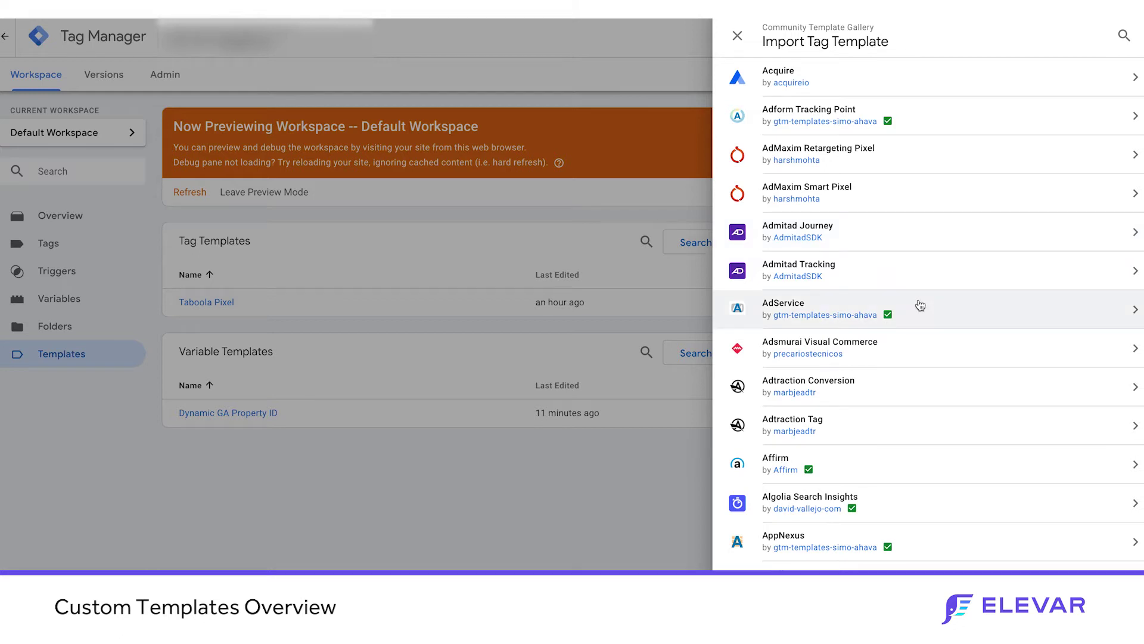
{"action": "scroll", "coordinate": [920, 306], "scroll_direction": "down", "scroll_amount": 6}
{"action": "scroll", "coordinate": [920, 305], "scroll_direction": "down", "scroll_amount": 8}
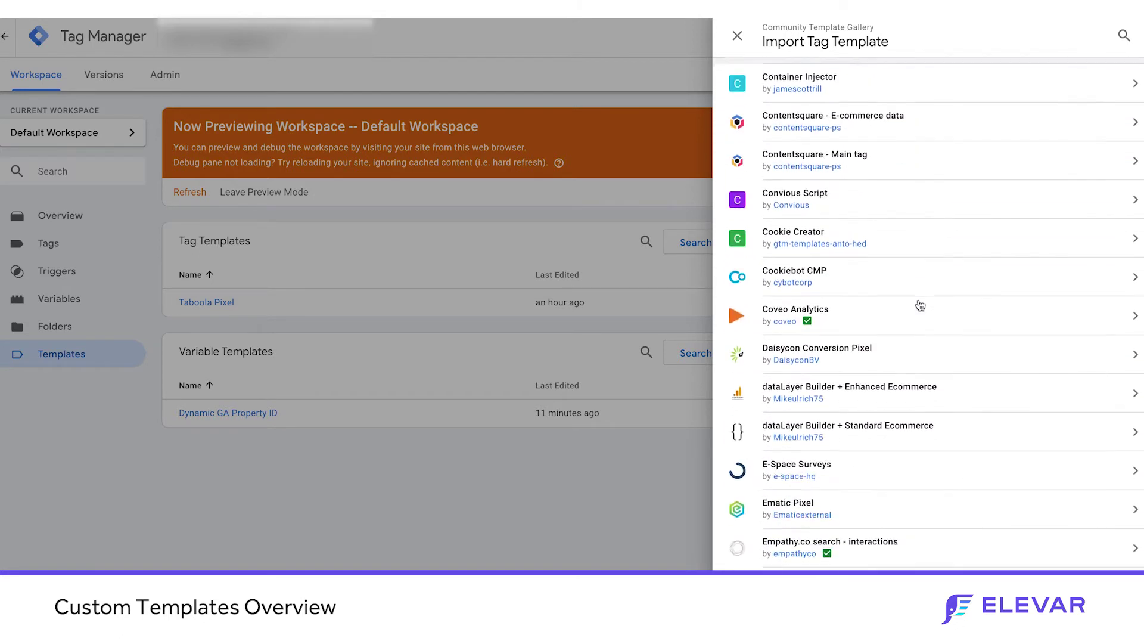
{"action": "scroll", "coordinate": [921, 305], "scroll_direction": "down", "scroll_amount": 2}
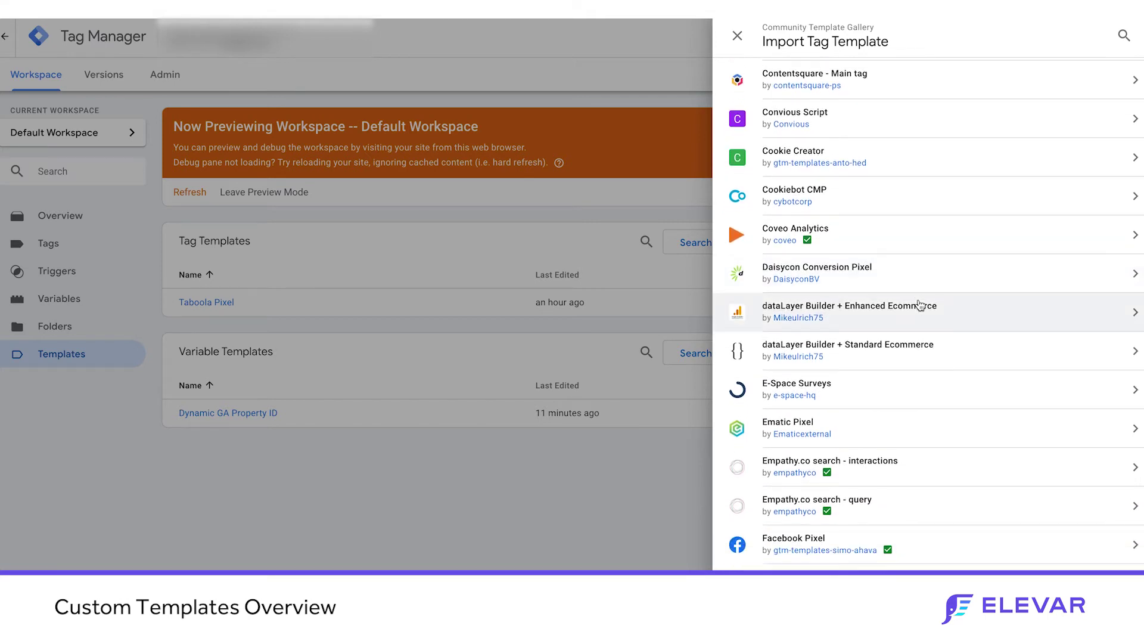
{"action": "scroll", "coordinate": [920, 305], "scroll_direction": "down", "scroll_amount": 5}
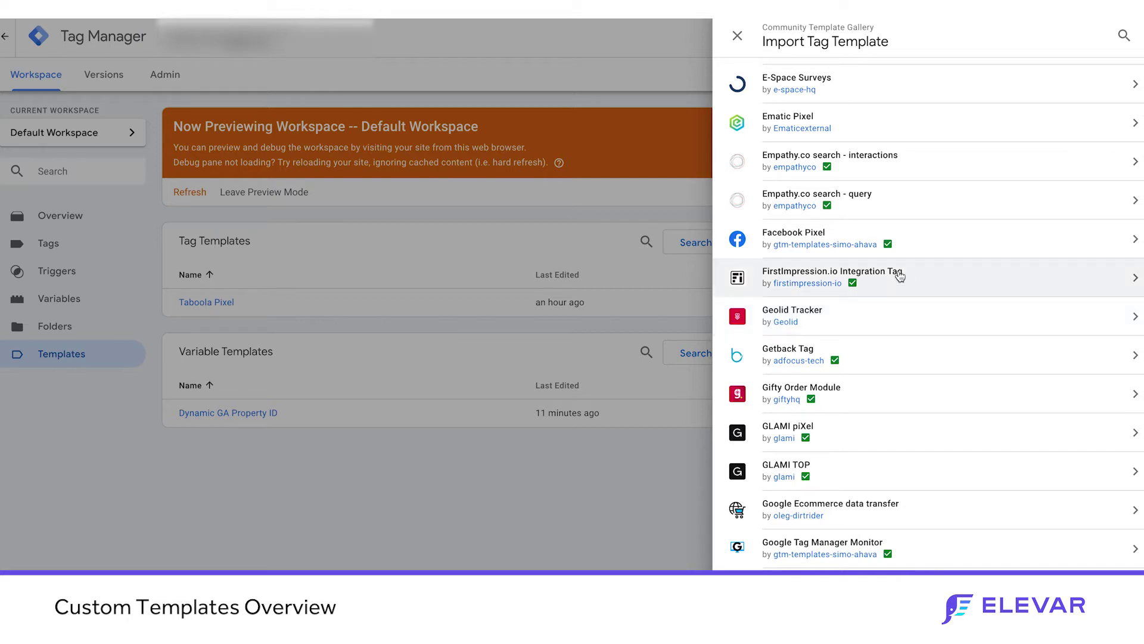
{"action": "mouse_move", "coordinate": [895, 251]}
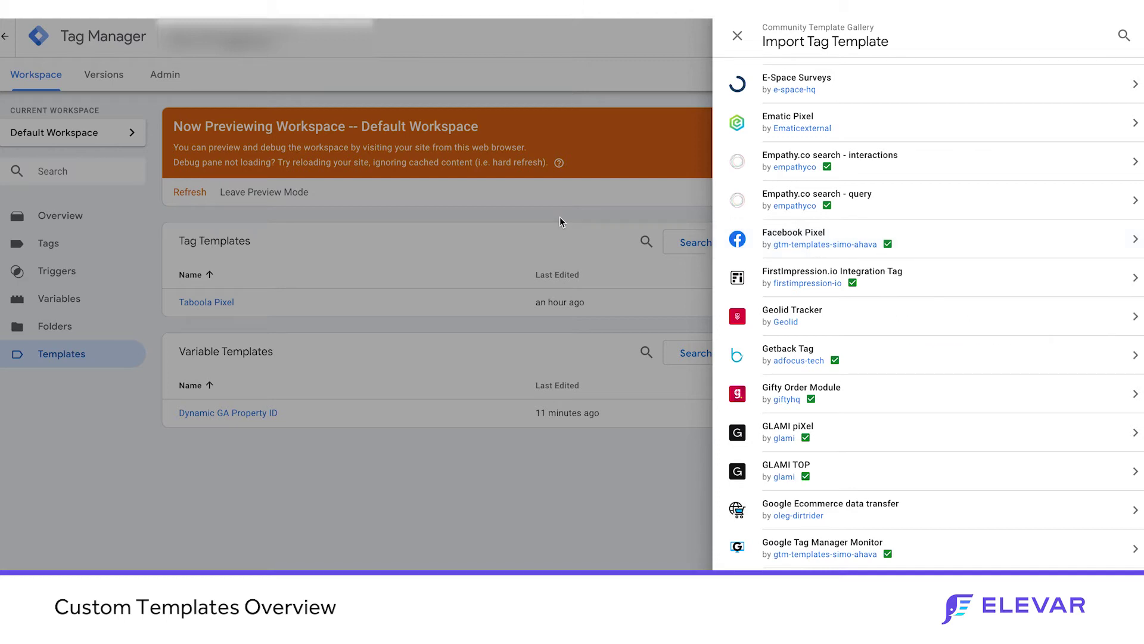
- Examine the Facebook Pixel template's global variable access and script injection permissions, and close the gallery without importing it
{"action": "left_click", "coordinate": [988, 241]}
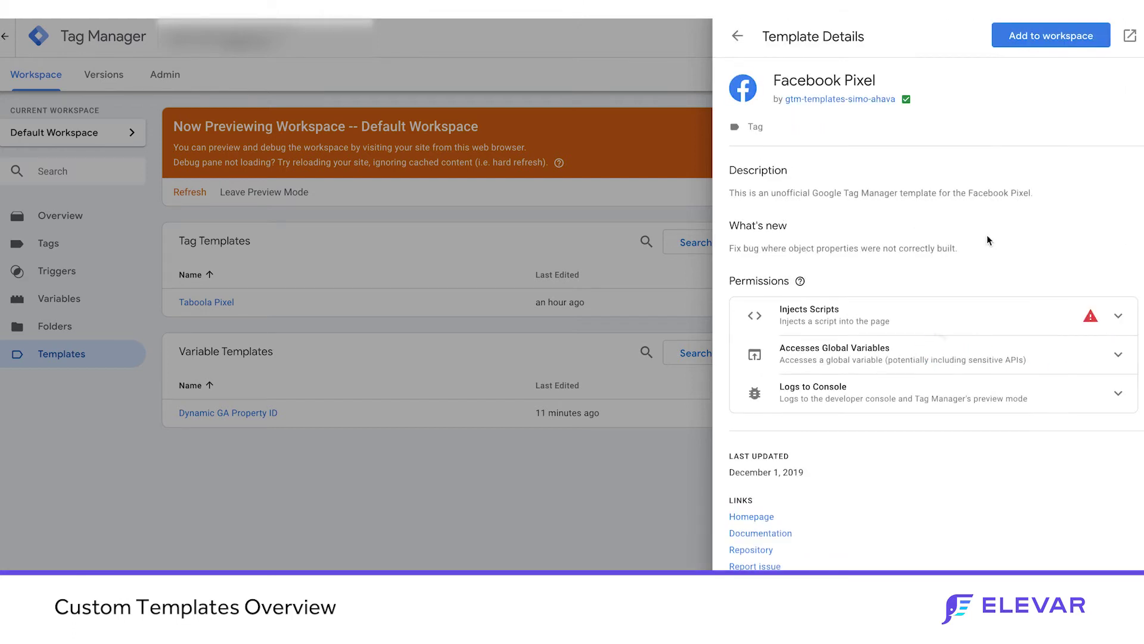
{"action": "left_click", "coordinate": [958, 361]}
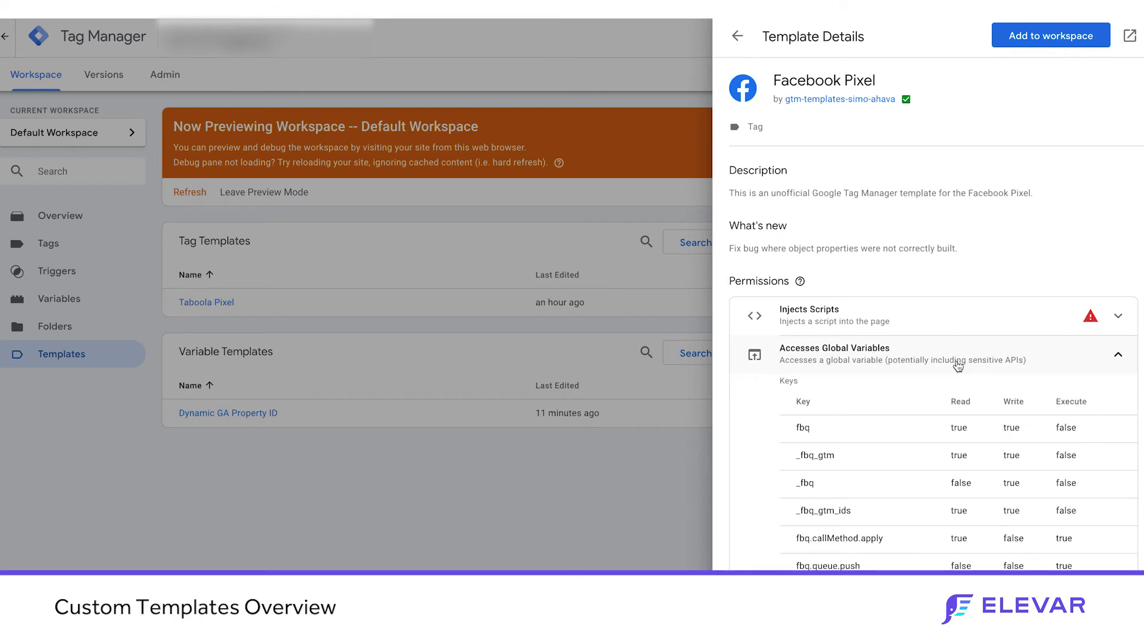
{"action": "scroll", "coordinate": [950, 404], "scroll_direction": "down", "scroll_amount": 2}
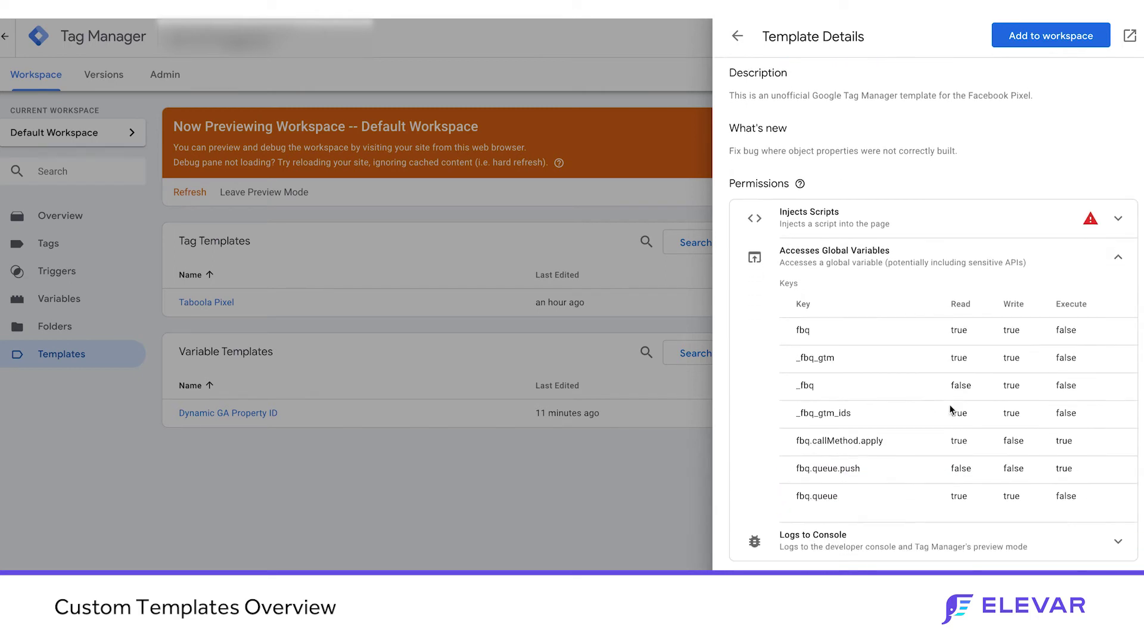
{"action": "left_click", "coordinate": [921, 222]}
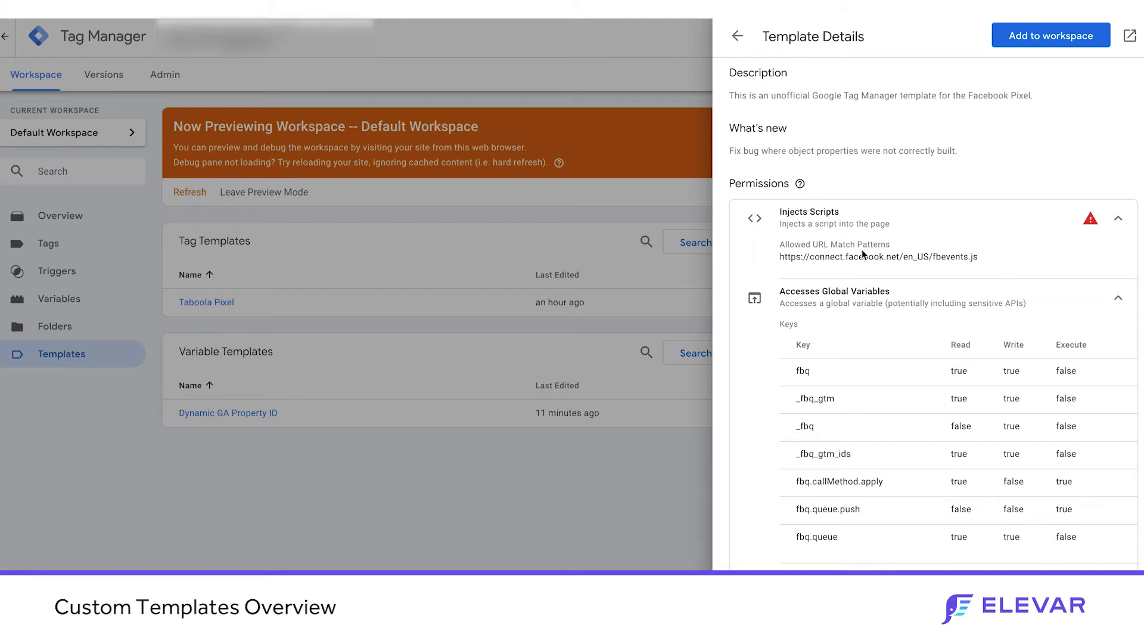
{"action": "scroll", "coordinate": [863, 255], "scroll_direction": "up", "scroll_amount": 3}
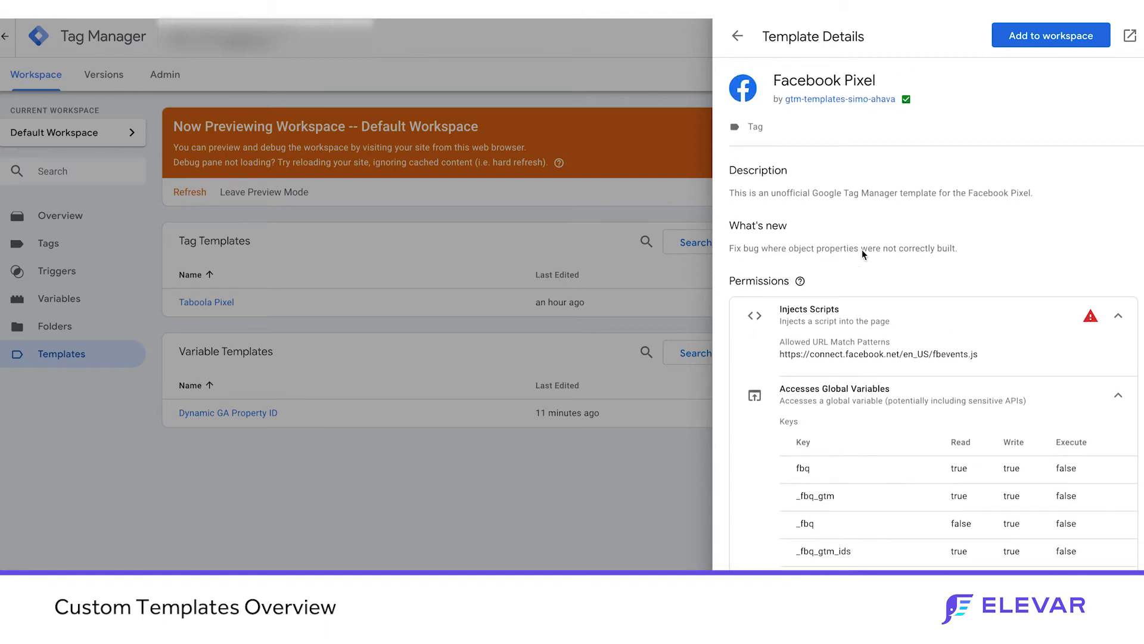
{"action": "scroll", "coordinate": [862, 250], "scroll_direction": "down", "scroll_amount": 2}
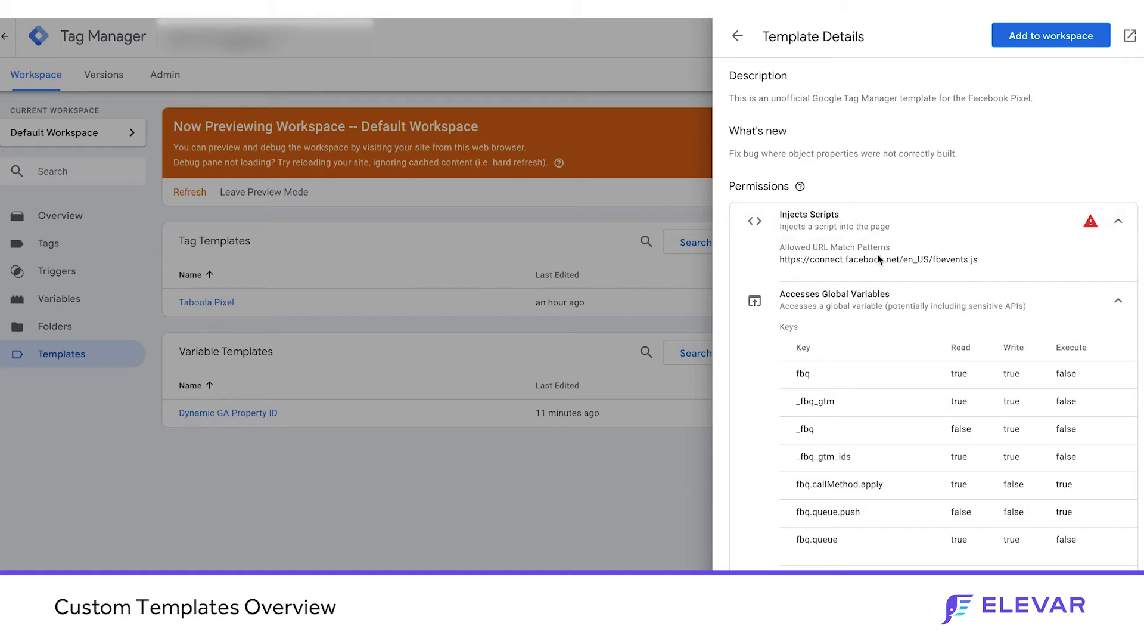
{"action": "left_click", "coordinate": [507, 219]}
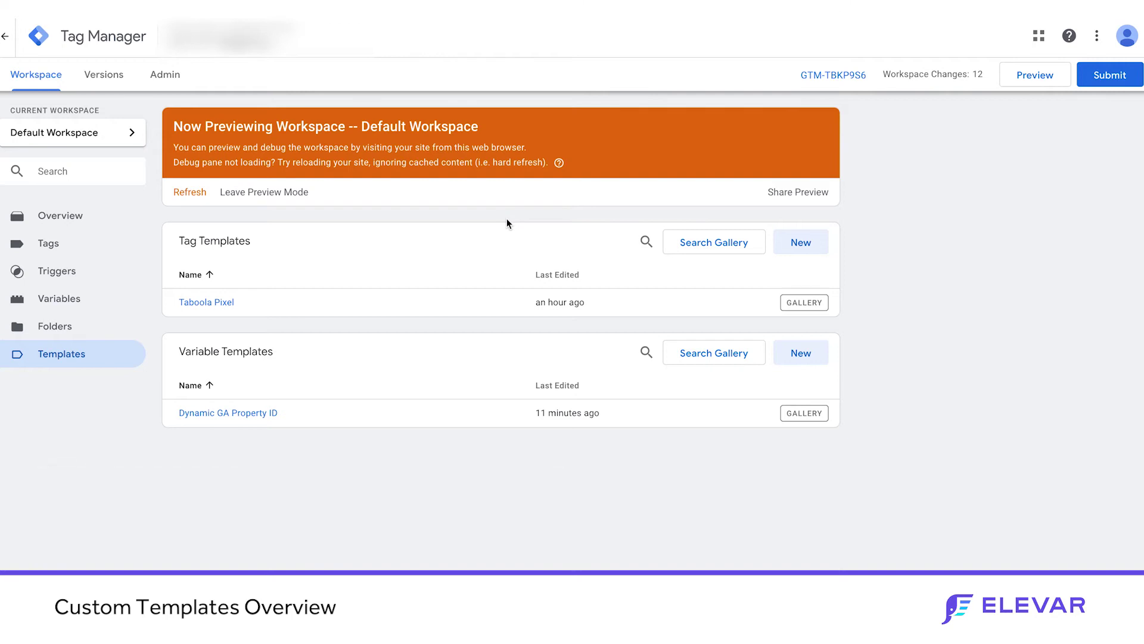
- Create a new tag and choose the Taboola Pixel gallery template as its tag type
{"action": "left_click", "coordinate": [85, 252]}
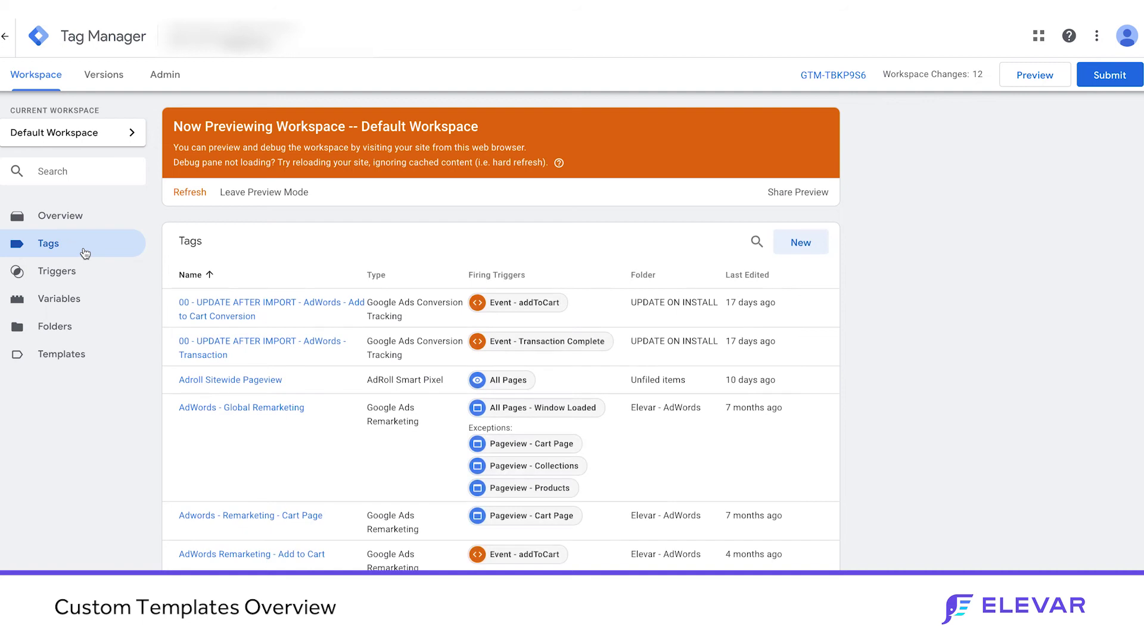
{"action": "left_click", "coordinate": [799, 245]}
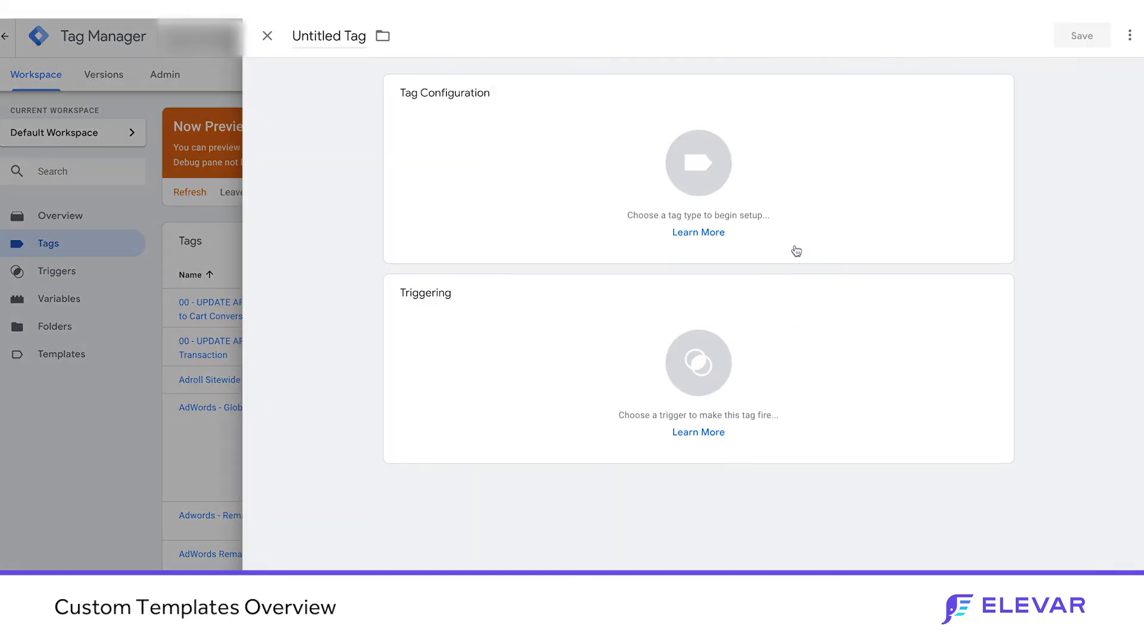
{"action": "left_click", "coordinate": [599, 180]}
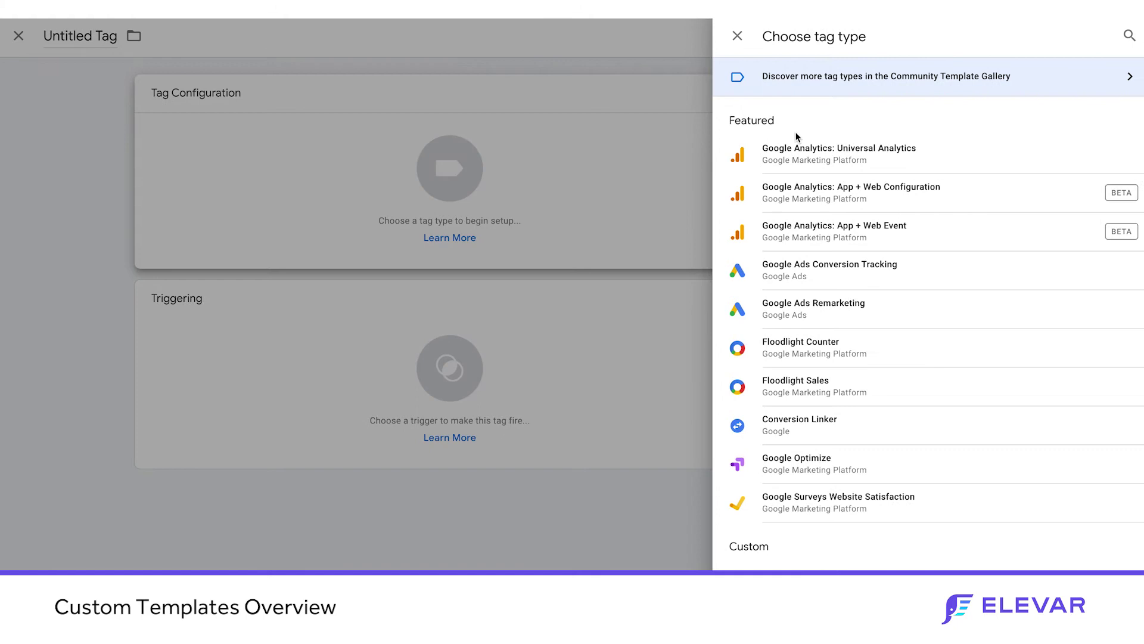
{"action": "scroll", "coordinate": [846, 366], "scroll_direction": "down", "scroll_amount": 5}
{"action": "scroll", "coordinate": [864, 367], "scroll_direction": "down", "scroll_amount": 2}
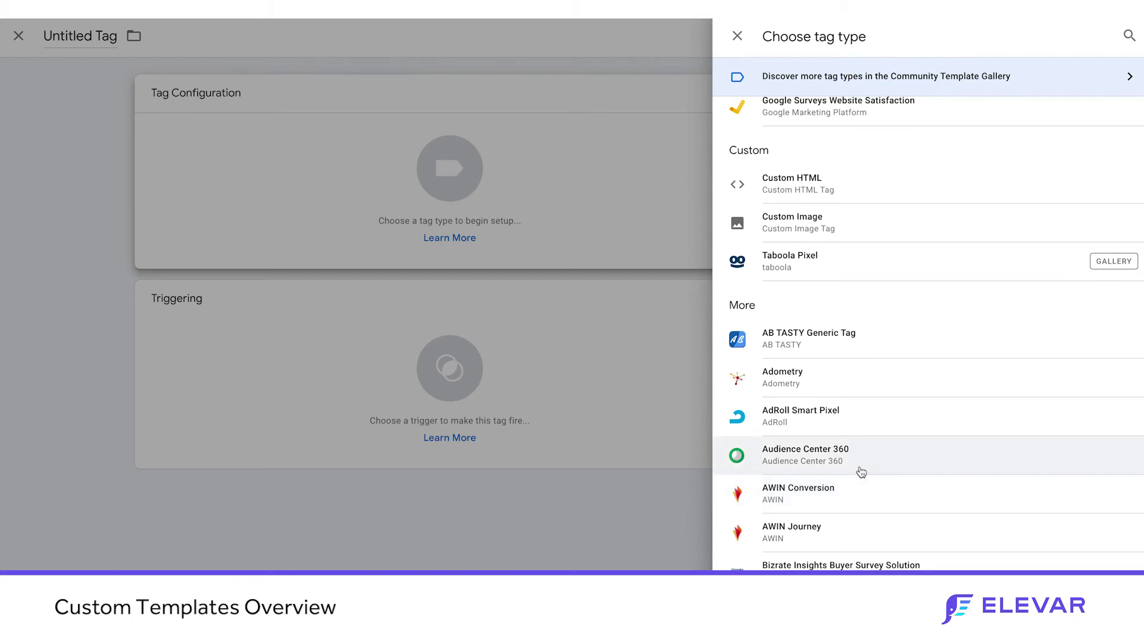
{"action": "scroll", "coordinate": [861, 472], "scroll_direction": "down", "scroll_amount": 1}
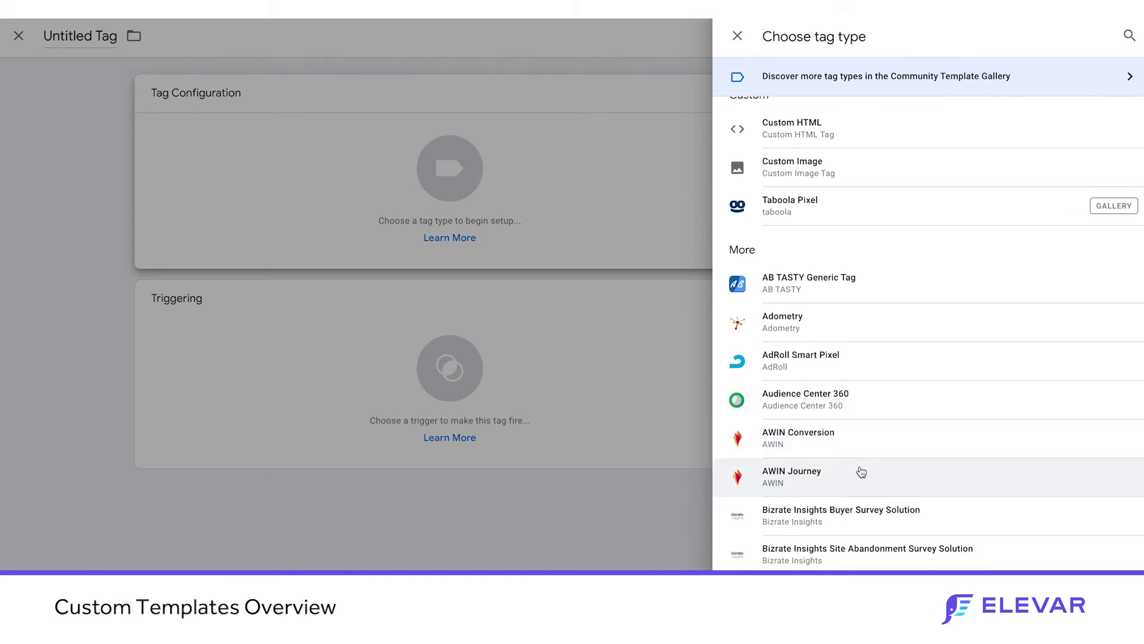
{"action": "scroll", "coordinate": [850, 464], "scroll_direction": "up", "scroll_amount": 1}
{"action": "scroll", "coordinate": [849, 463], "scroll_direction": "up", "scroll_amount": 2}
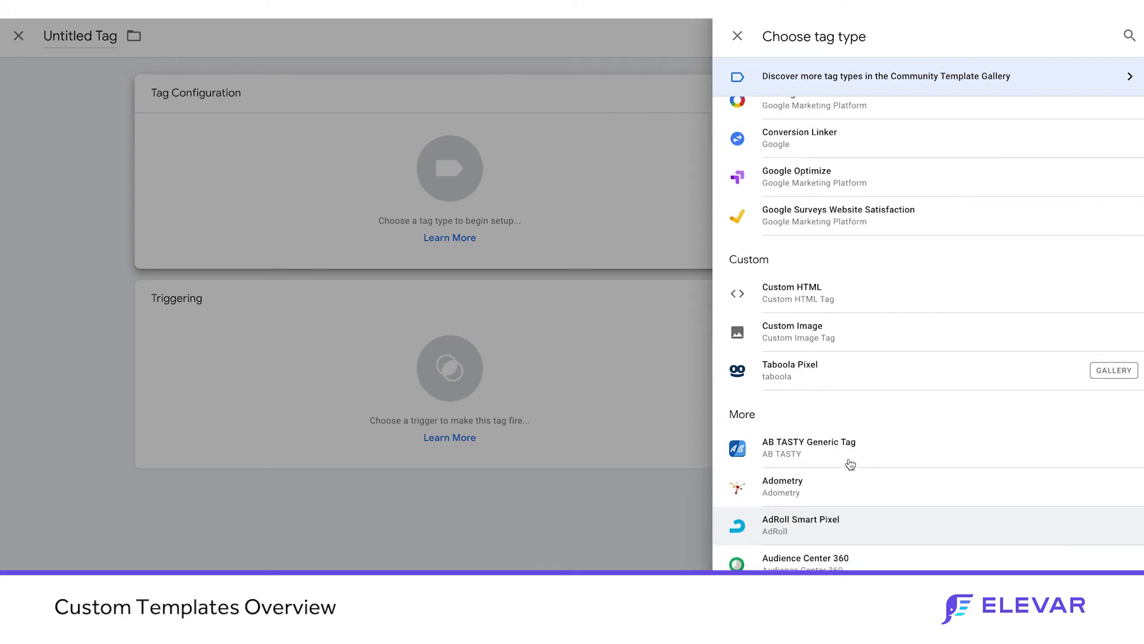
{"action": "left_click", "coordinate": [809, 372]}
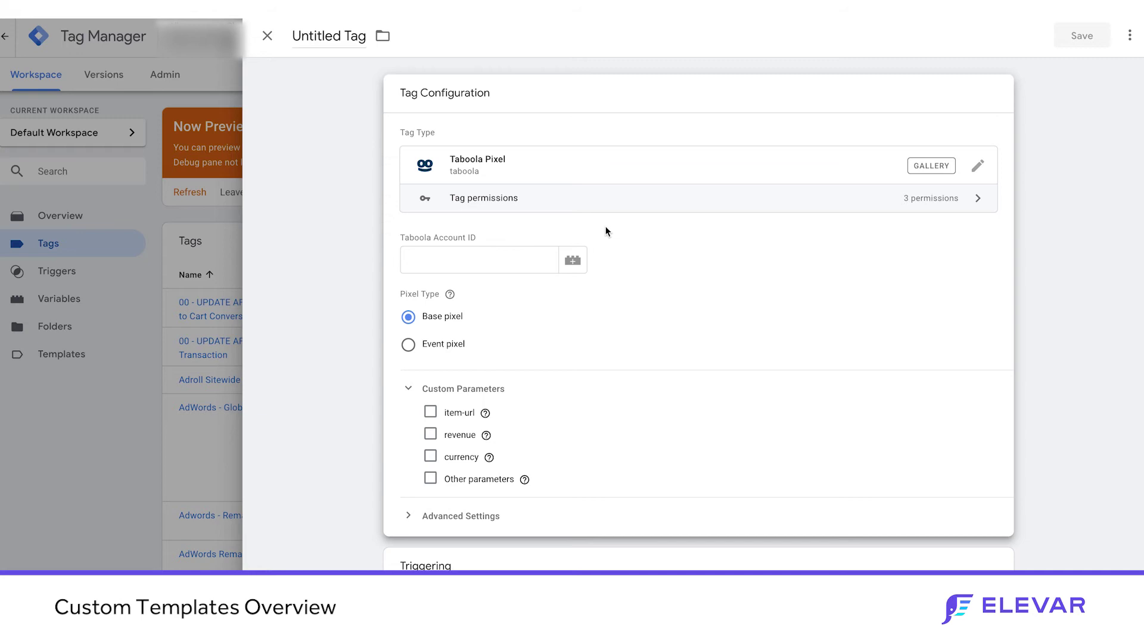
- Review the Taboola Pixel tag's permissions, including the allowed URL match pattern for injected scripts
{"action": "left_click", "coordinate": [607, 198]}
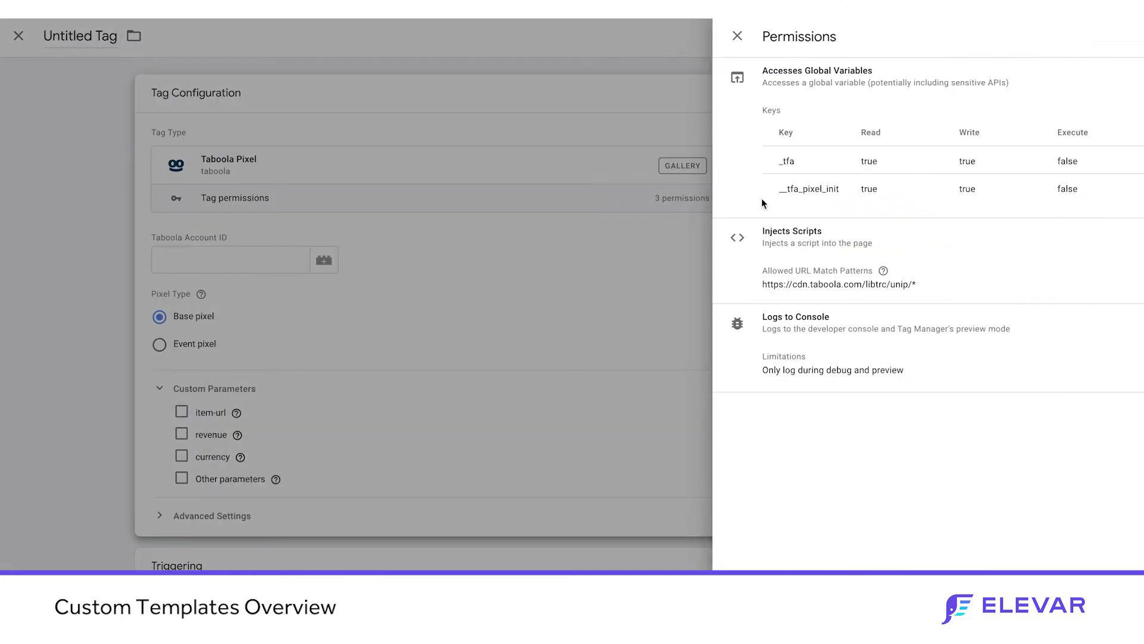
{"action": "triple_click", "coordinate": [818, 285]}
{"action": "left_click", "coordinate": [560, 264]}
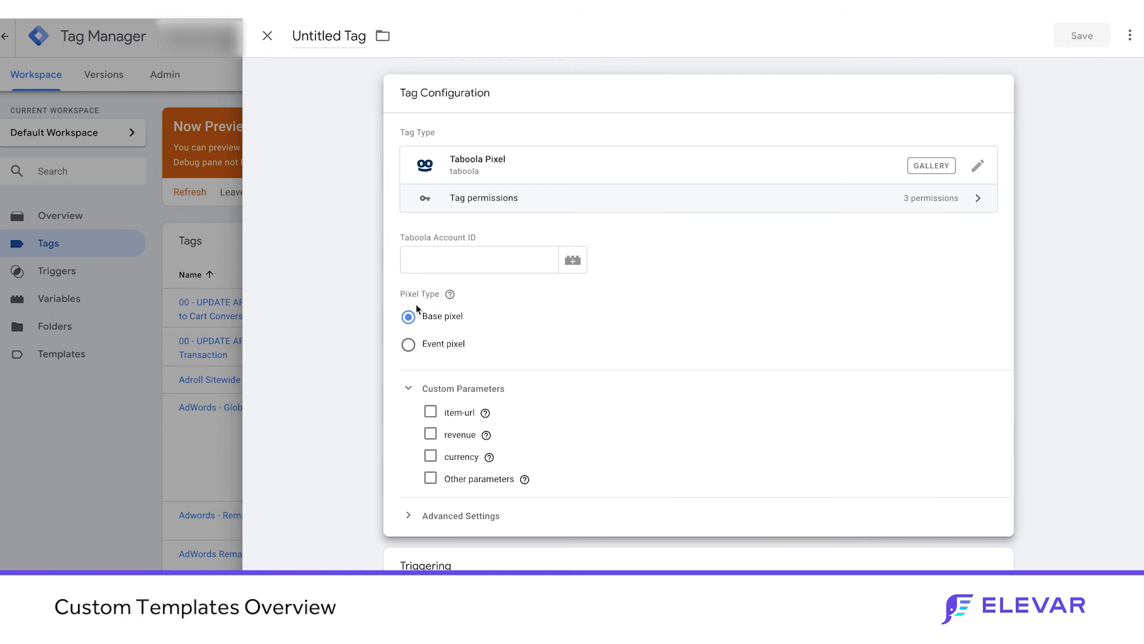
- Set the untitled tag's pixel type to Event pixel and review the available event names, keeping add_payment_info
{"action": "left_click", "coordinate": [409, 345]}
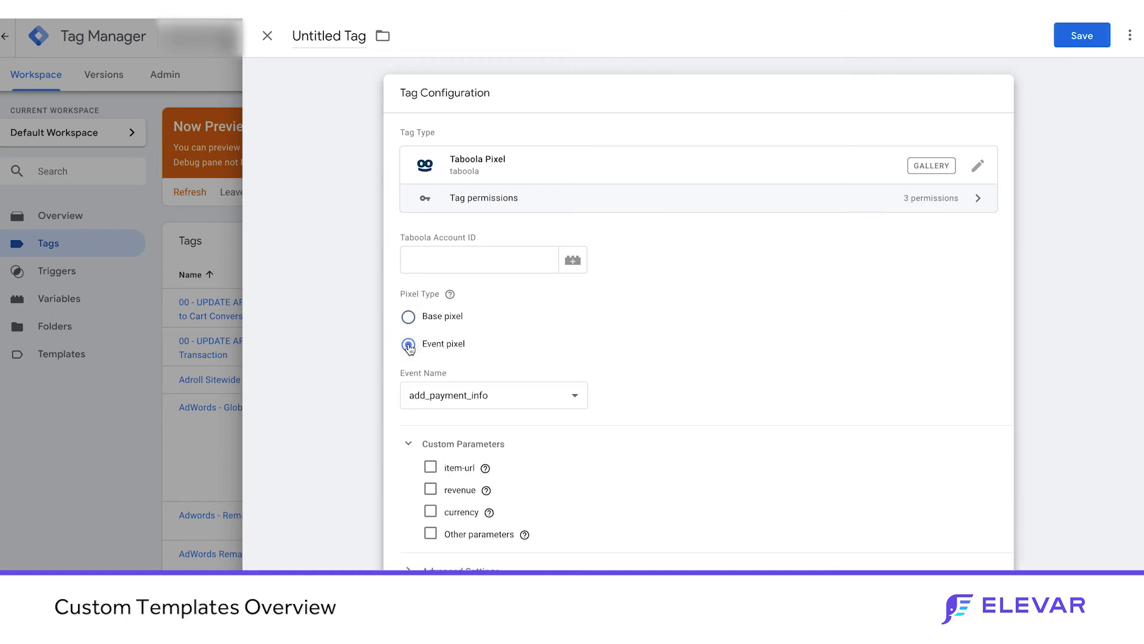
{"action": "left_click", "coordinate": [425, 395]}
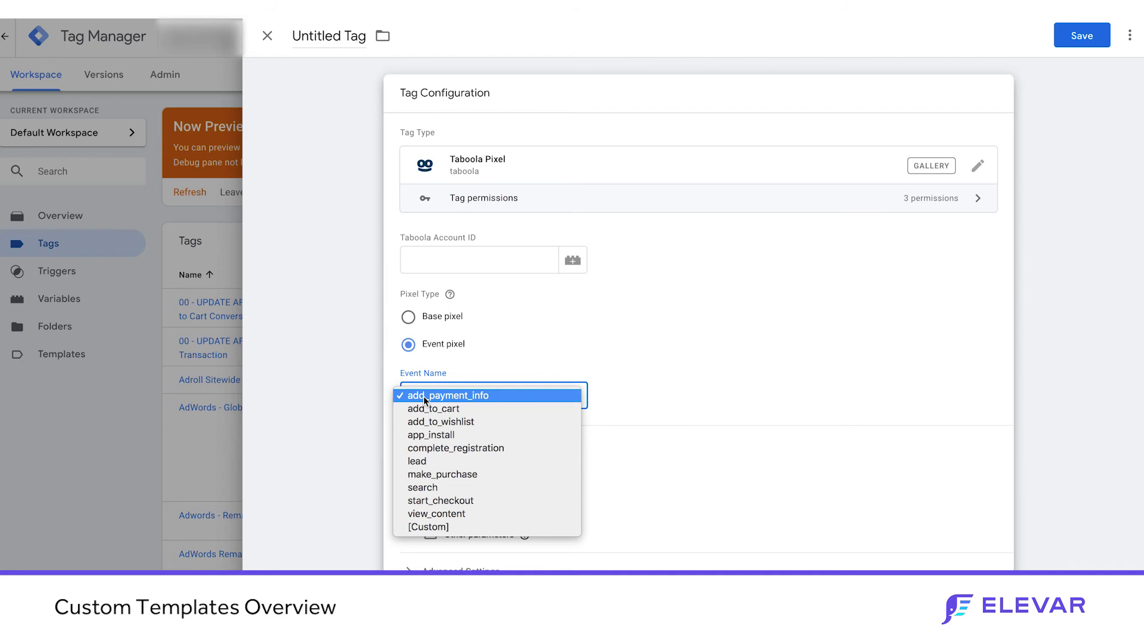
{"action": "left_click", "coordinate": [473, 347]}
{"action": "left_click", "coordinate": [514, 348]}
{"action": "scroll", "coordinate": [621, 370], "scroll_direction": "down", "scroll_amount": 1}
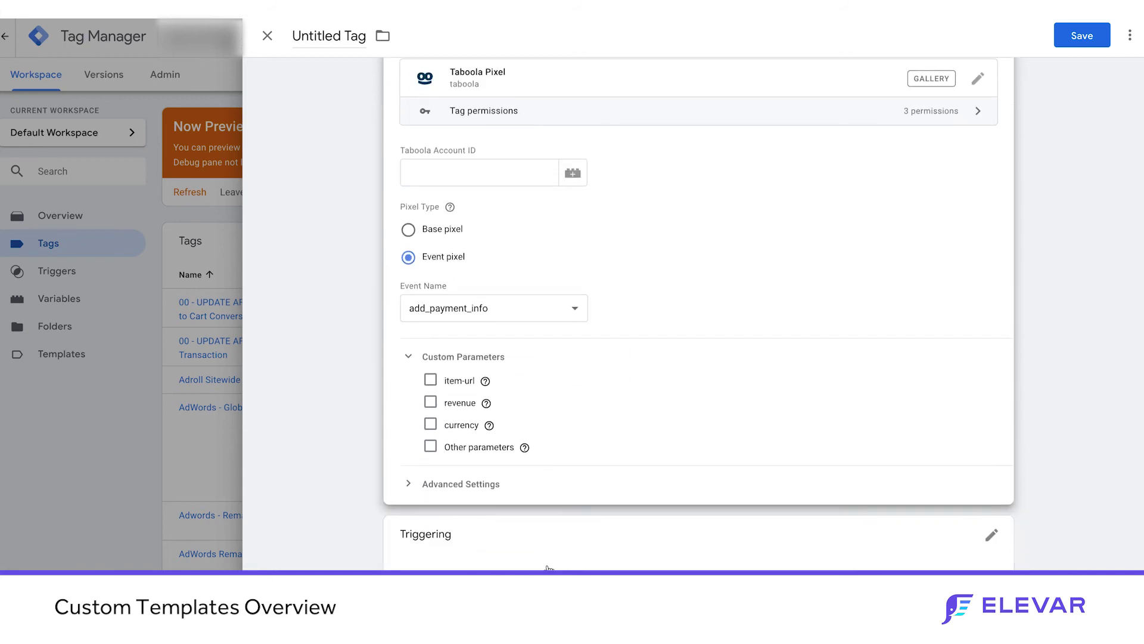
- Look at the trigger chooser and the advanced tag settings, and discard the untitled Taboola tag without saving
{"action": "left_click", "coordinate": [524, 539]}
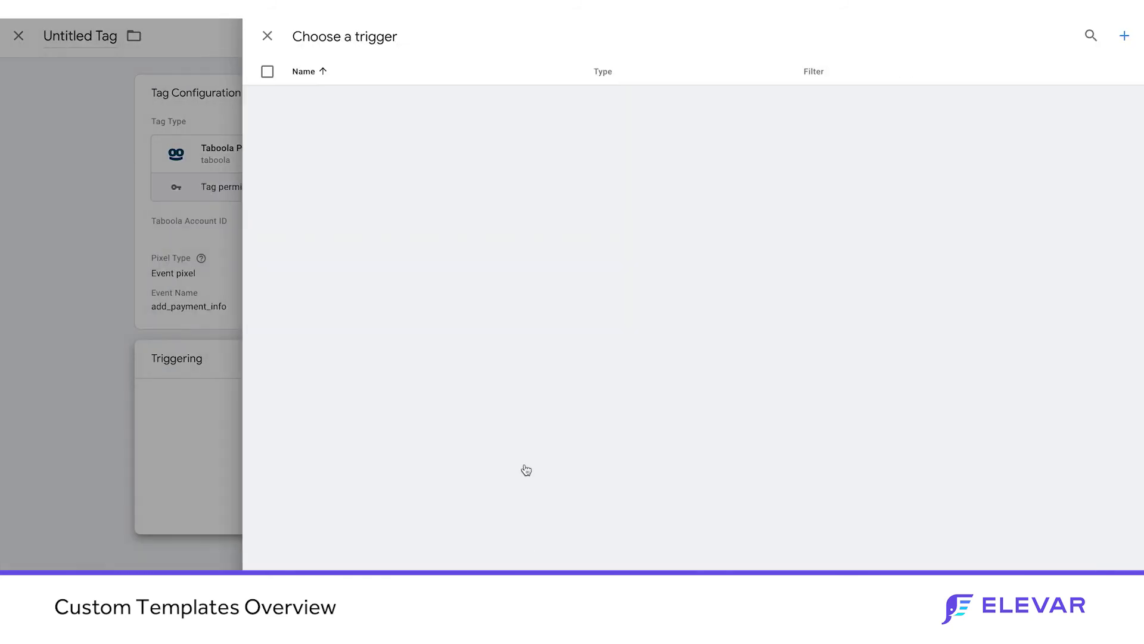
{"action": "left_click", "coordinate": [267, 36]}
{"action": "left_click", "coordinate": [460, 295]}
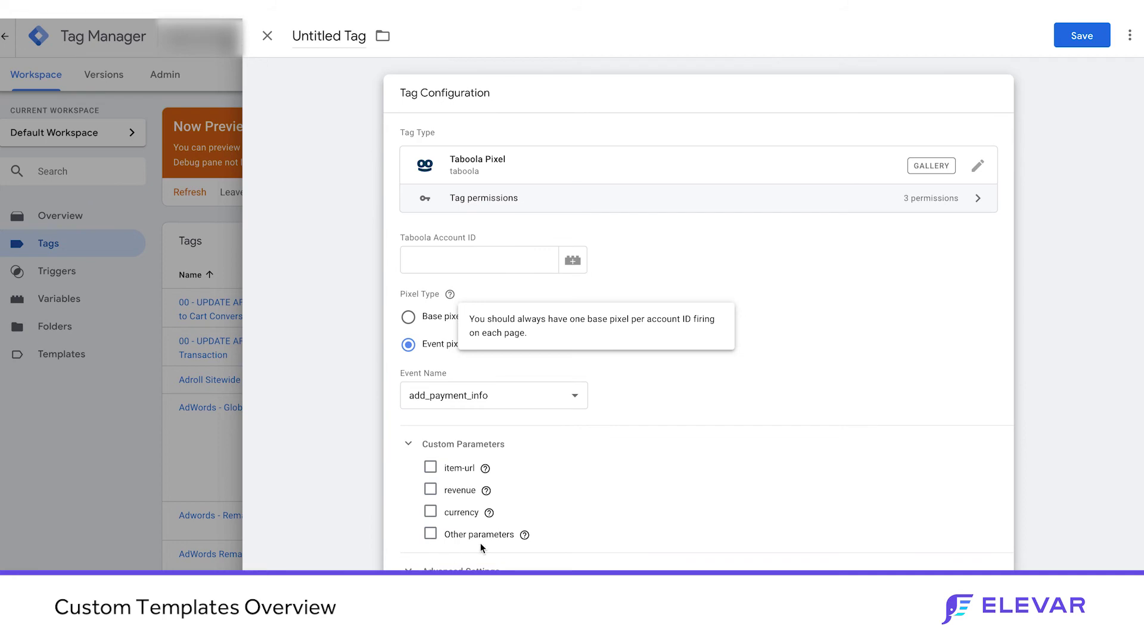
{"action": "scroll", "coordinate": [480, 543], "scroll_direction": "down", "scroll_amount": 3}
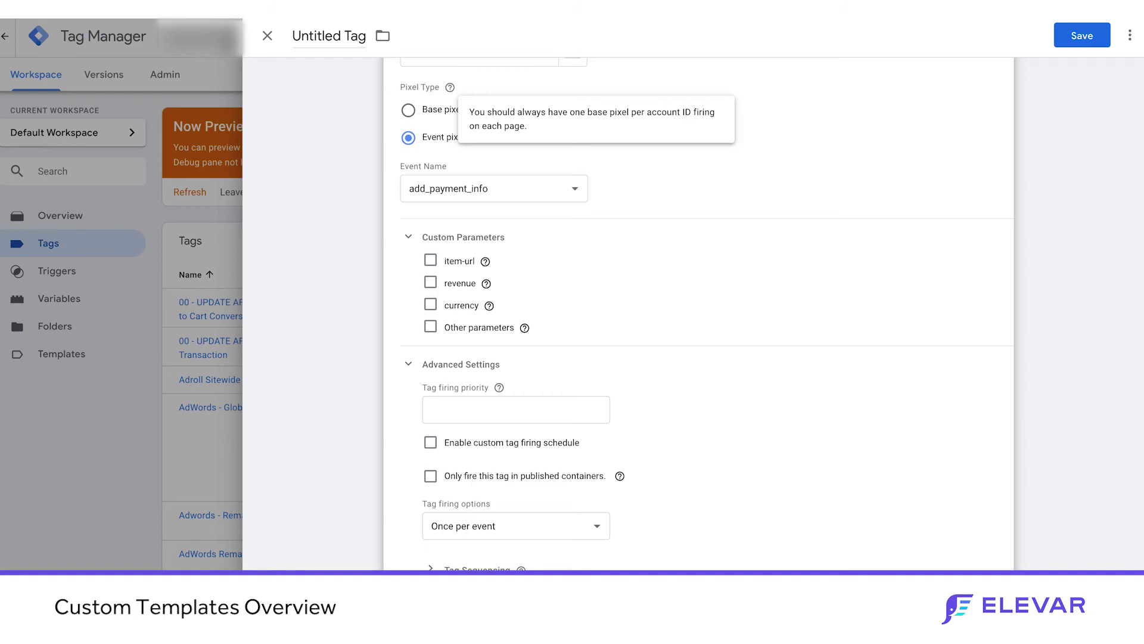
{"action": "scroll", "coordinate": [529, 447], "scroll_direction": "up", "scroll_amount": 3}
{"action": "left_click", "coordinate": [275, 44]}
{"action": "left_click", "coordinate": [717, 203]}
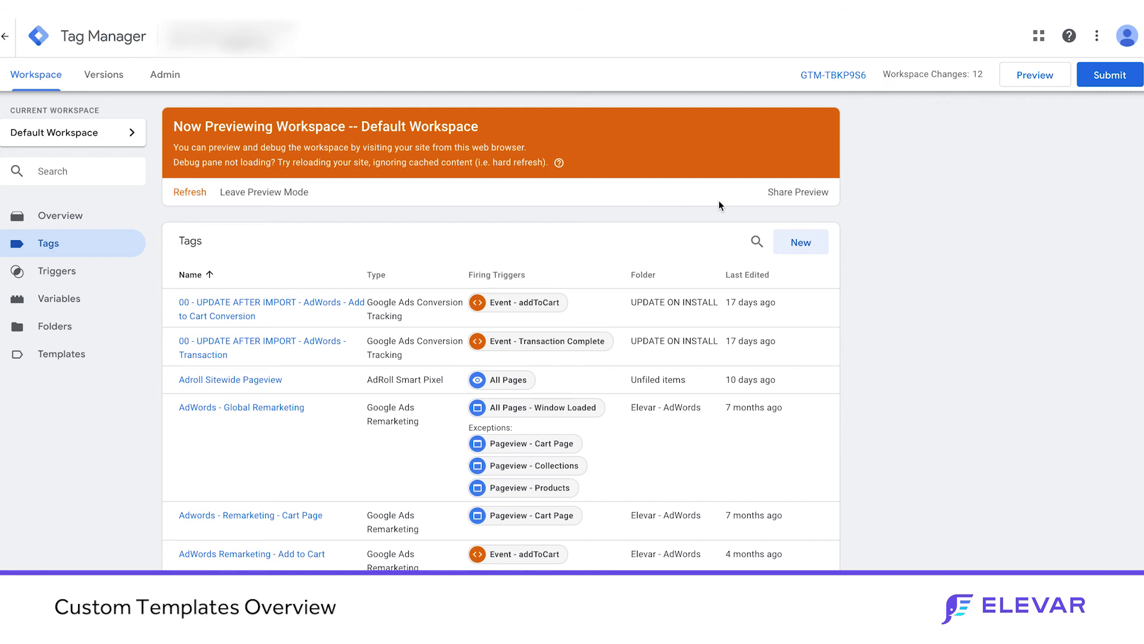
- Search the tags for "tabo" and open the Taboola Template - All Pageviews tag's configuration for editing
{"action": "left_click", "coordinate": [757, 242]}
{"action": "type", "text": "tabo"}
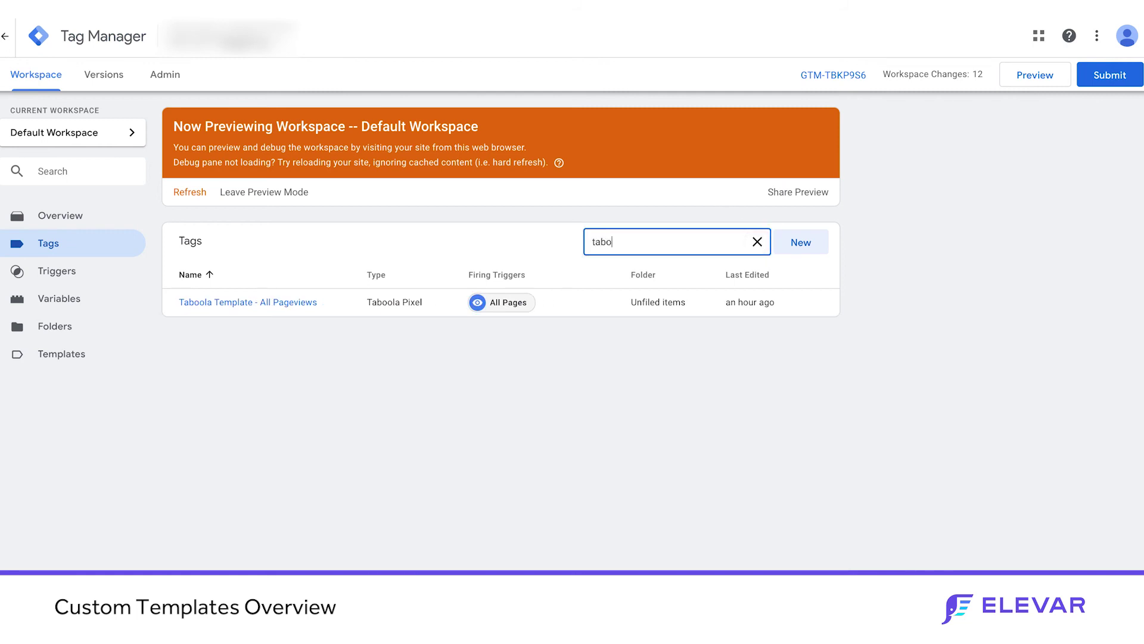
{"action": "left_click", "coordinate": [228, 309]}
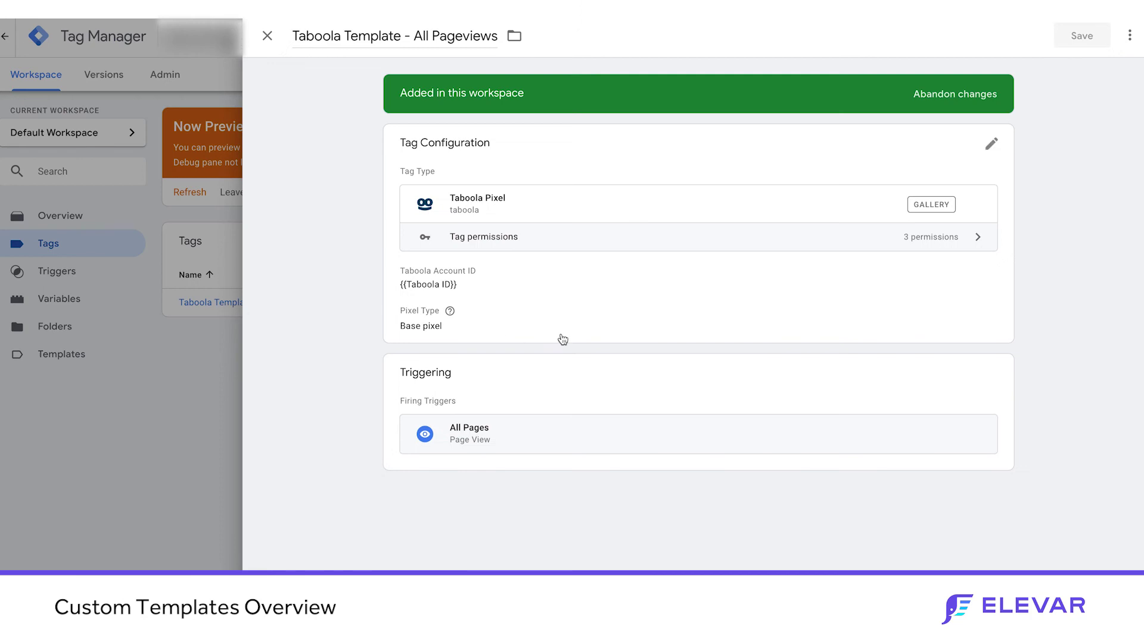
{"action": "left_click", "coordinate": [561, 335]}
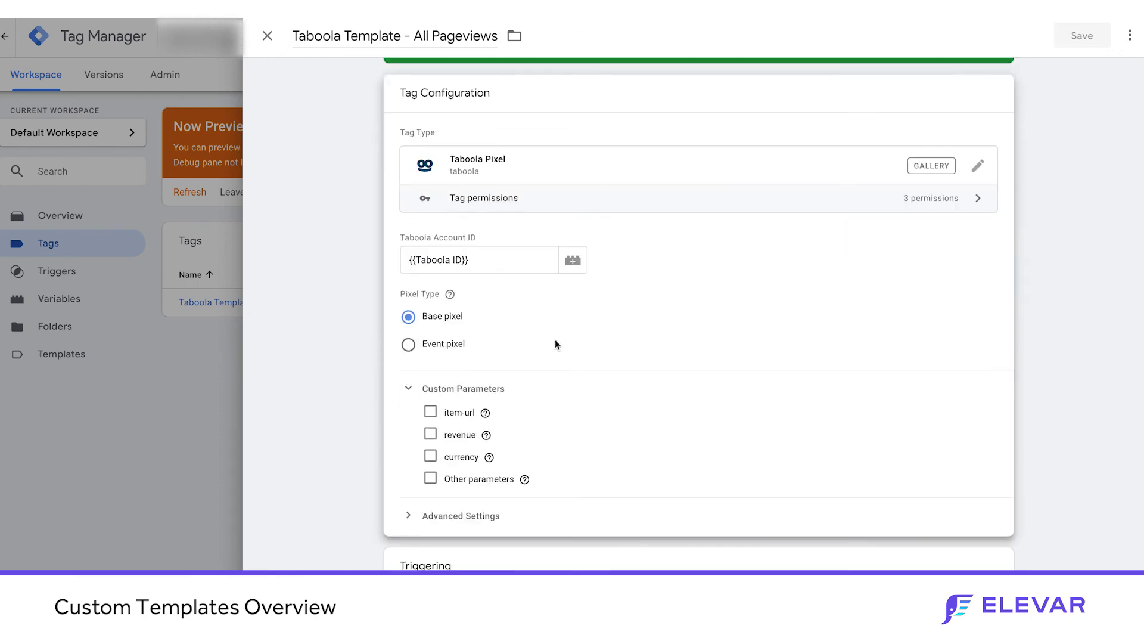
- Enable the item-url and revenue custom parameters, and assign the Thank You Page order revenue dlv variable to revenue, searching for "revenue"
{"action": "left_click", "coordinate": [431, 412]}
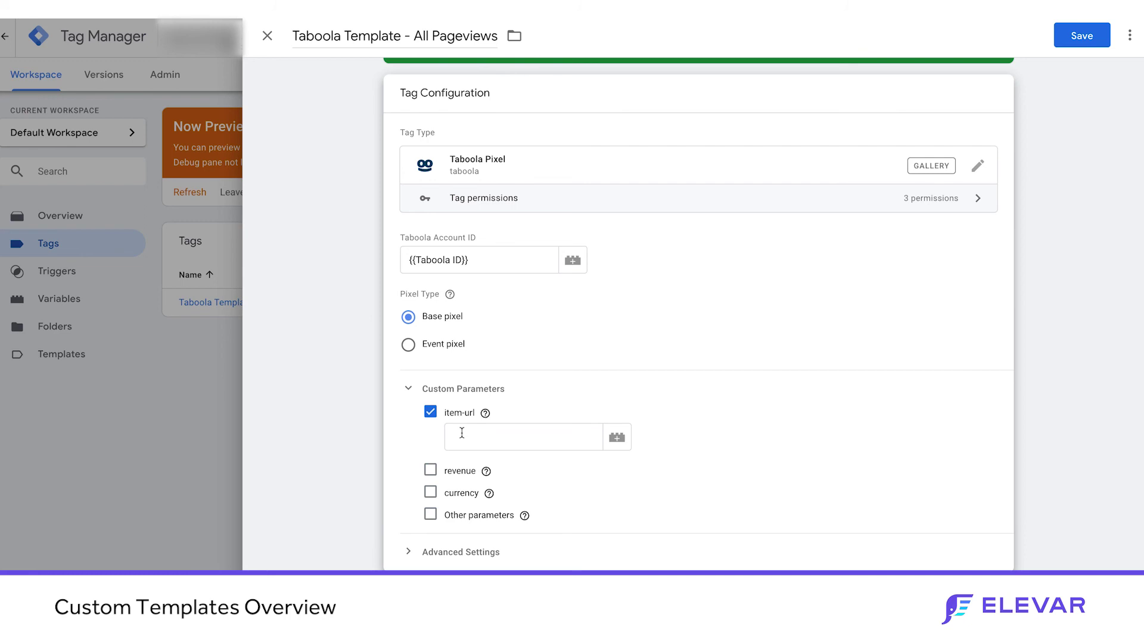
{"action": "left_click", "coordinate": [431, 470]}
{"action": "left_click", "coordinate": [478, 497]}
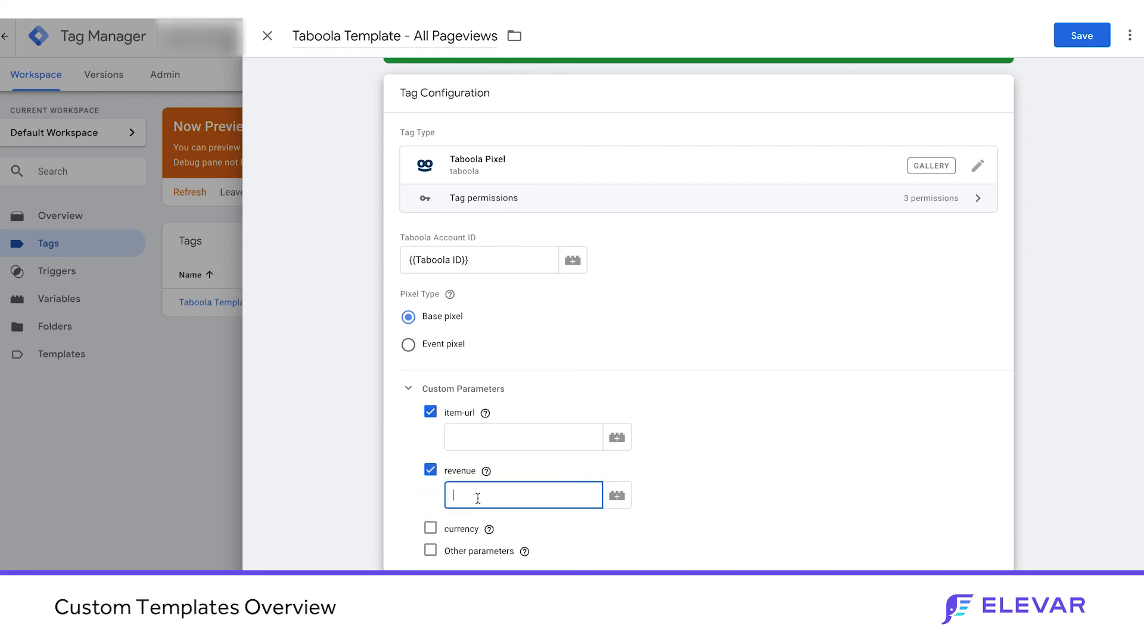
{"action": "left_click", "coordinate": [614, 498]}
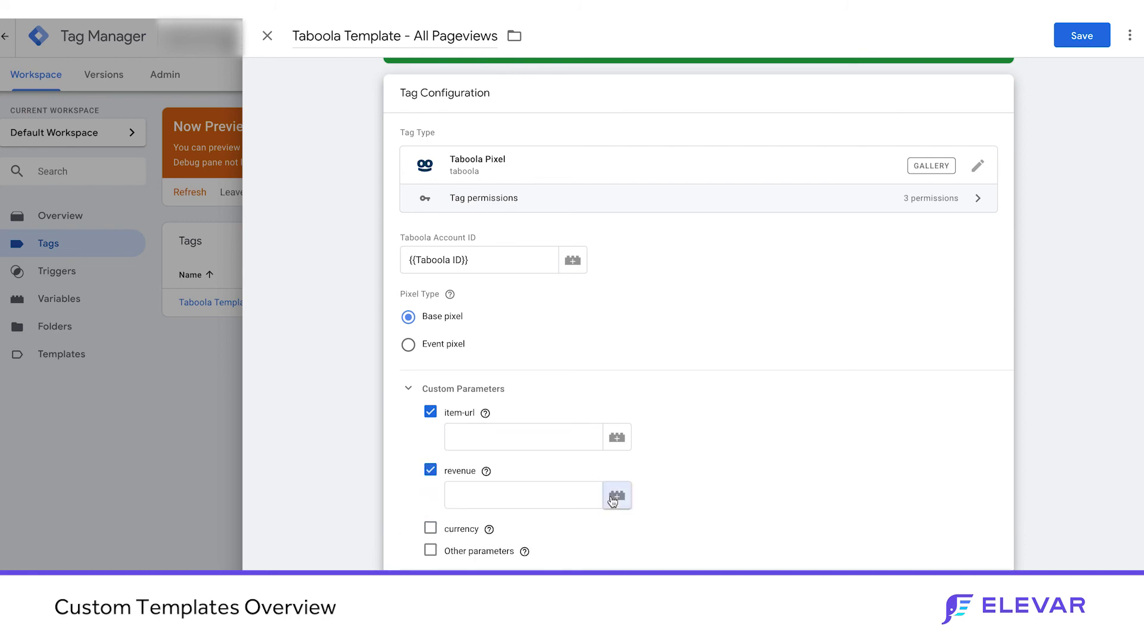
{"action": "left_click", "coordinate": [1038, 37]}
{"action": "type", "text": "revenue"}
{"action": "left_click", "coordinate": [384, 94]}
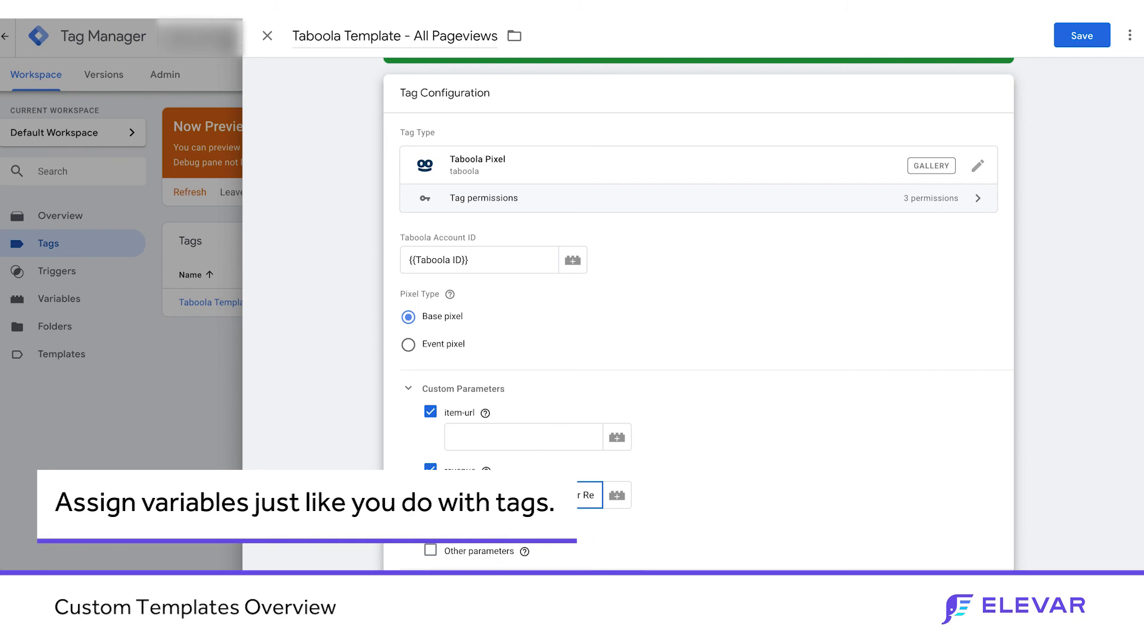
{"action": "scroll", "coordinate": [669, 519], "scroll_direction": "down", "scroll_amount": 2}
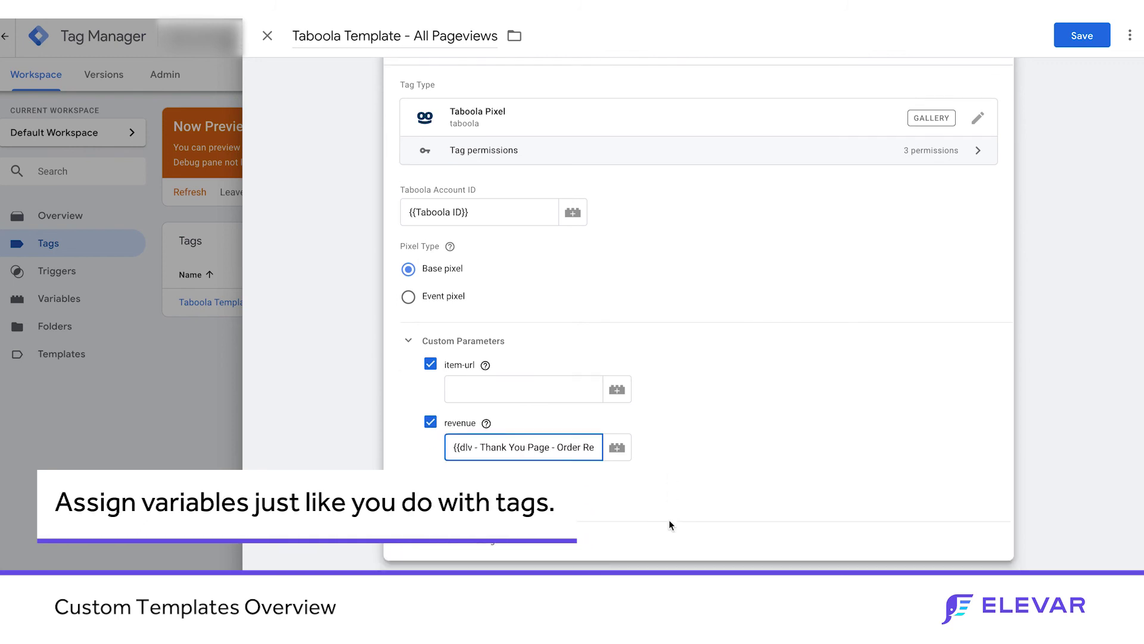